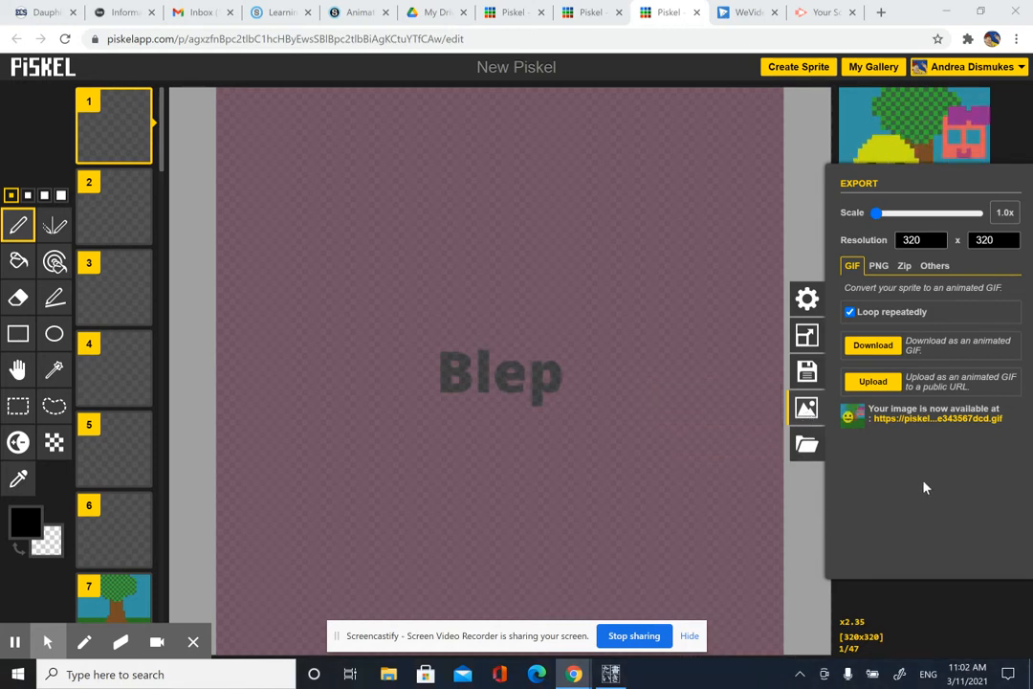
click(878, 386)
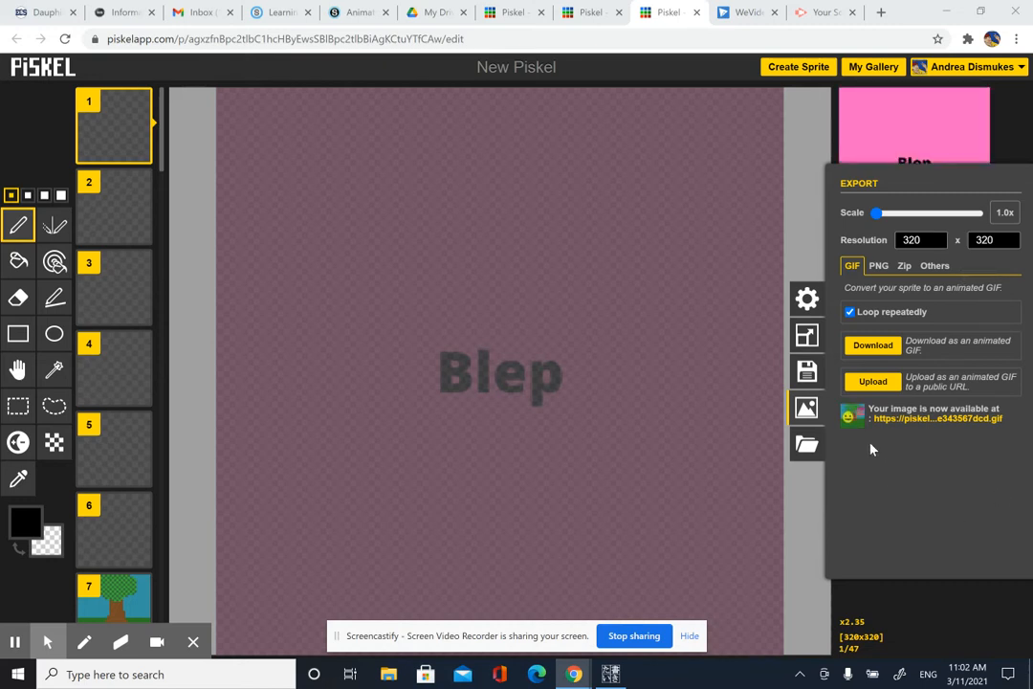
click(871, 377)
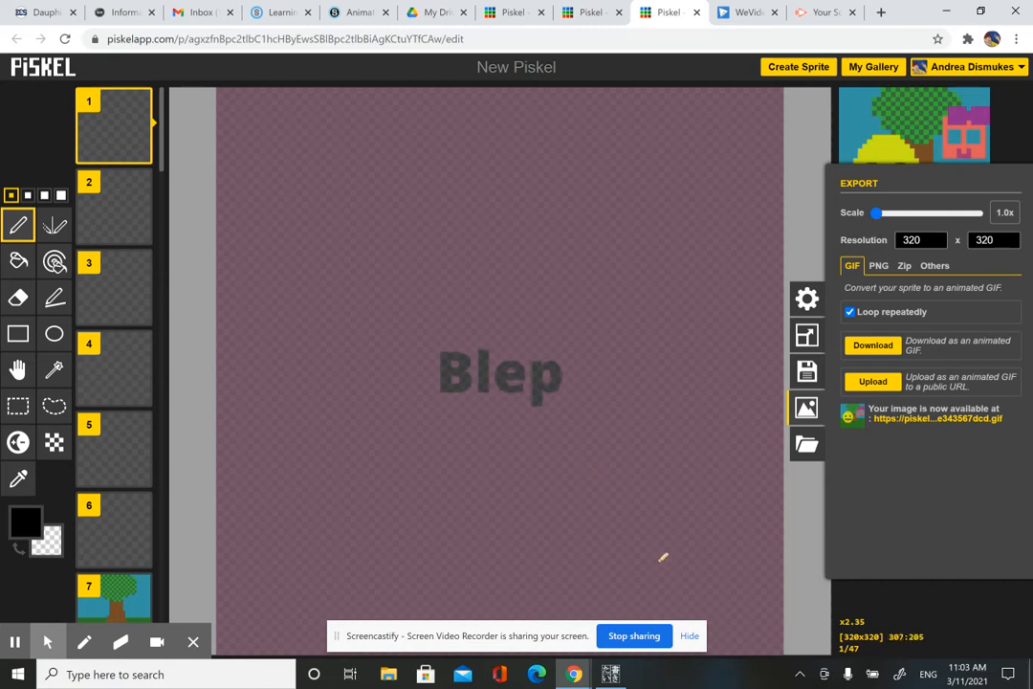
mouse_move(50, 651)
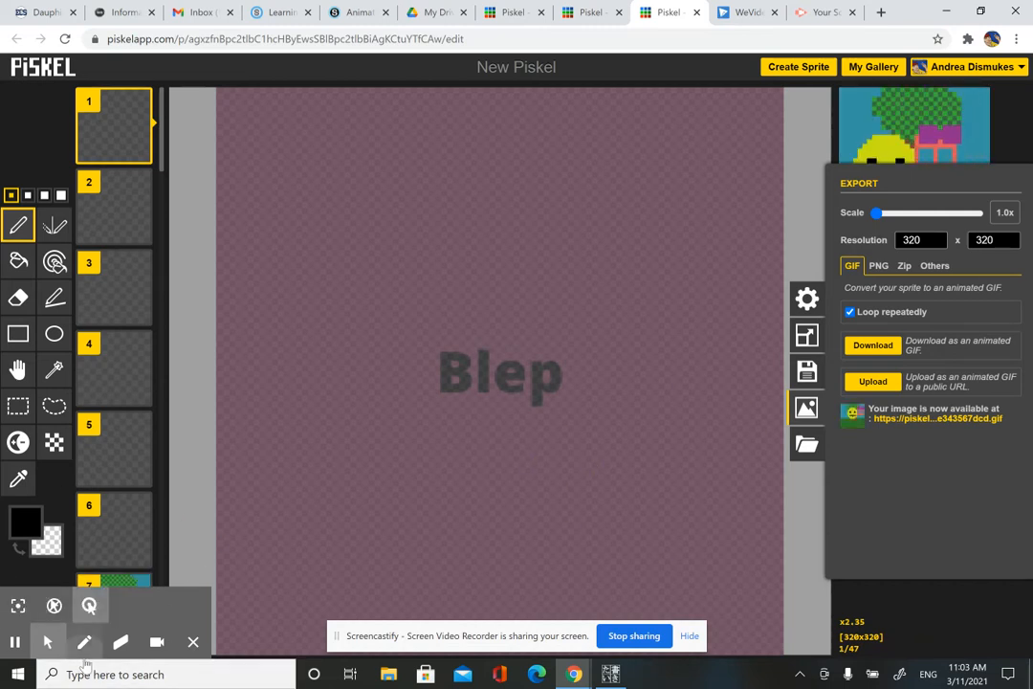
click(84, 642)
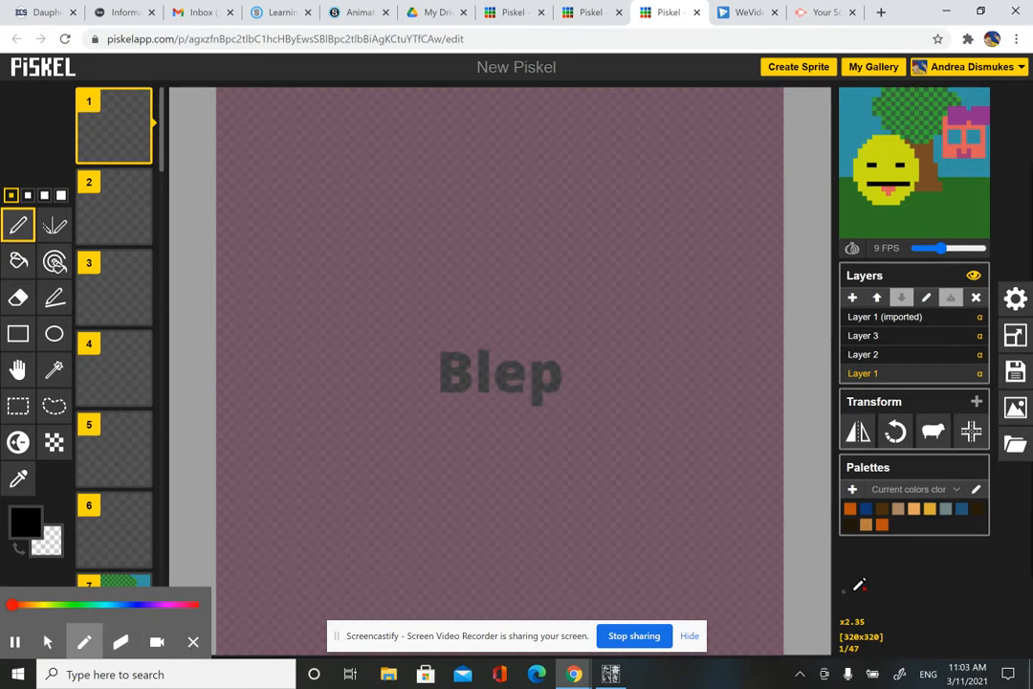
click(45, 644)
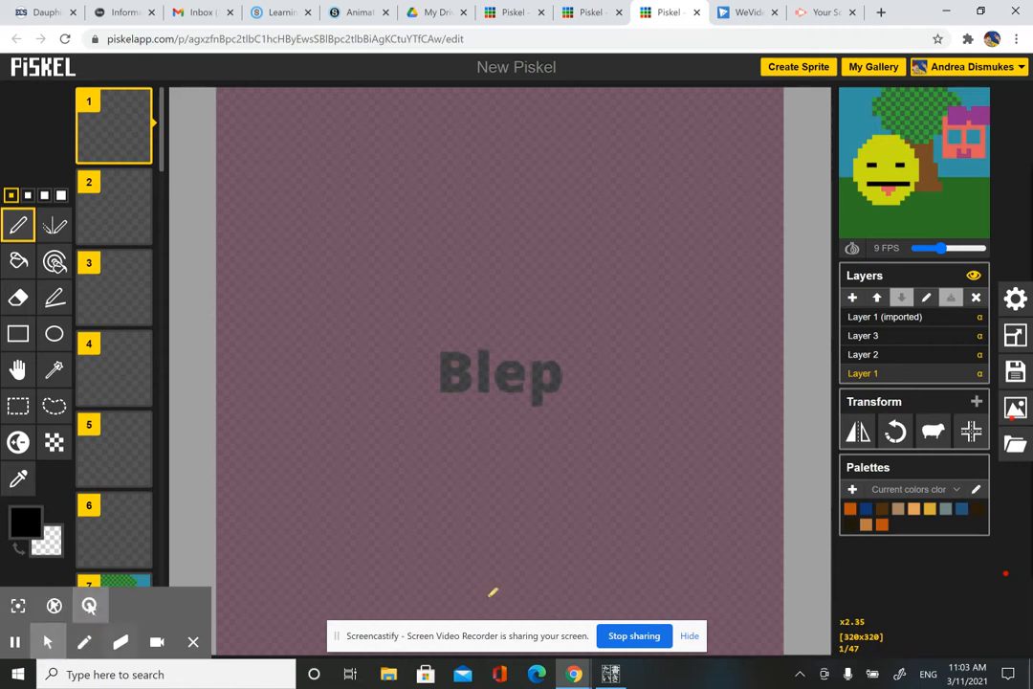
- Export the sprite by uploading it as an animated GIF to a public URL and open the generated link
click(1019, 412)
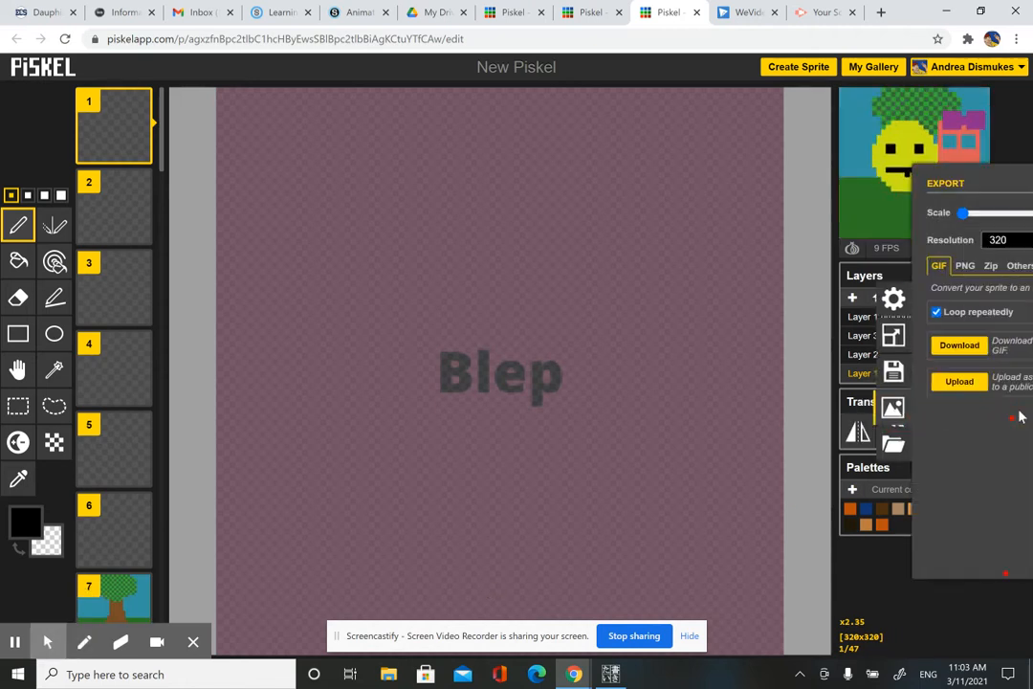
click(874, 383)
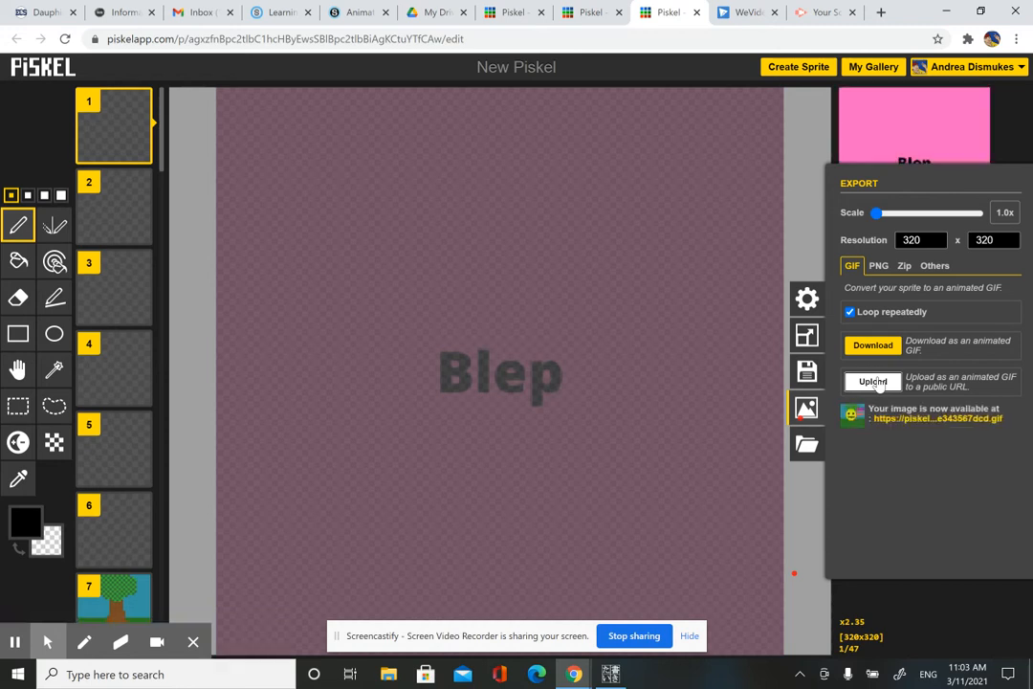
click(905, 423)
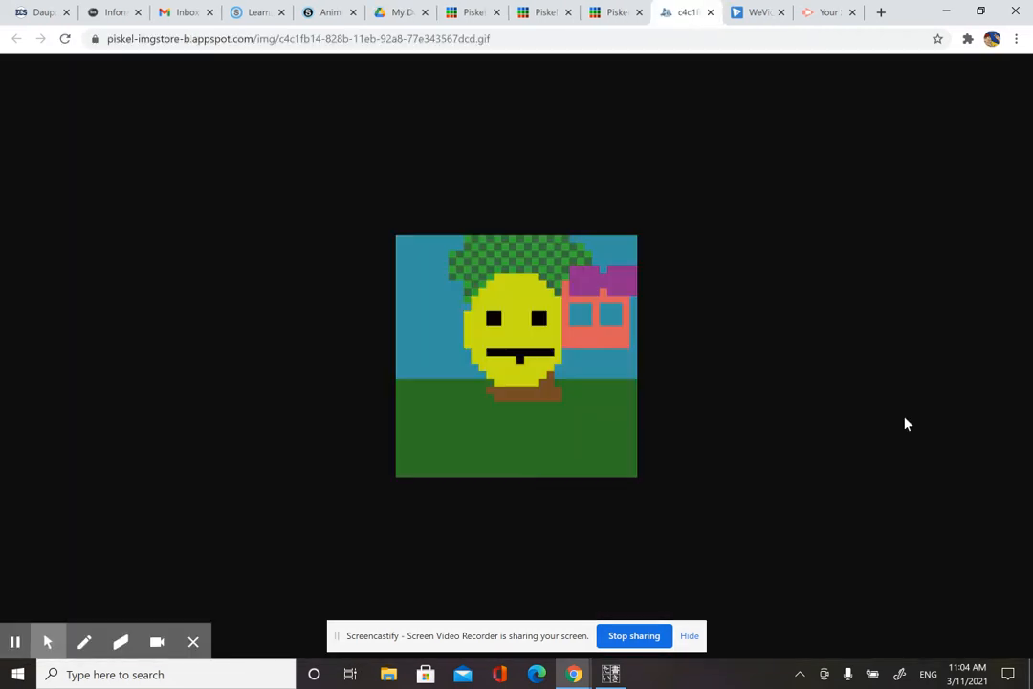
- Select the full web address of the opened GIF
click(501, 37)
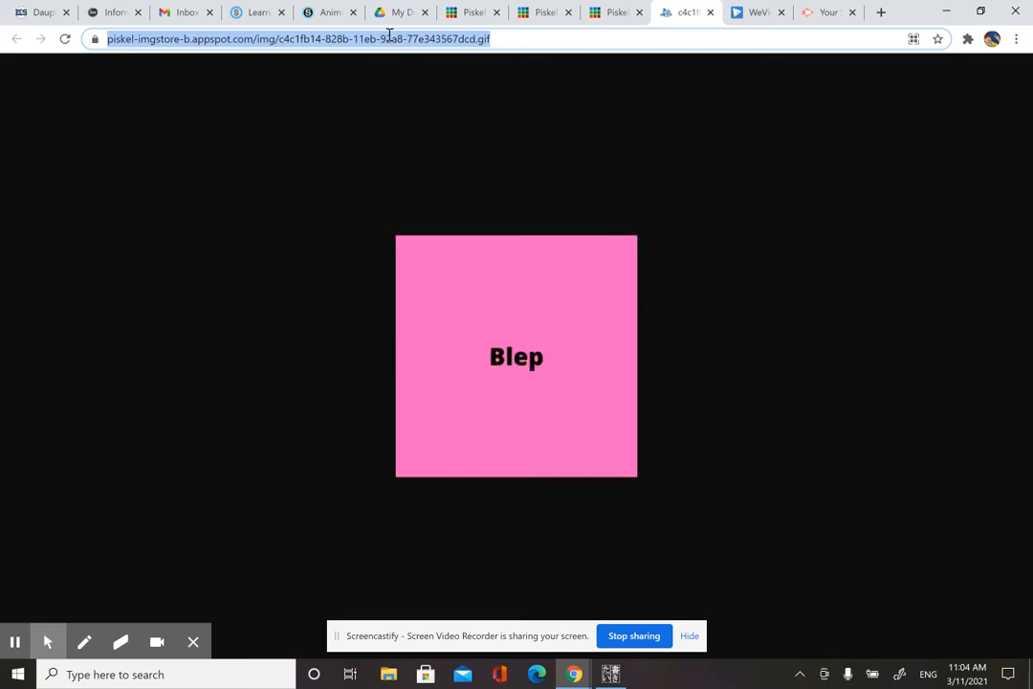
right_click(515, 44)
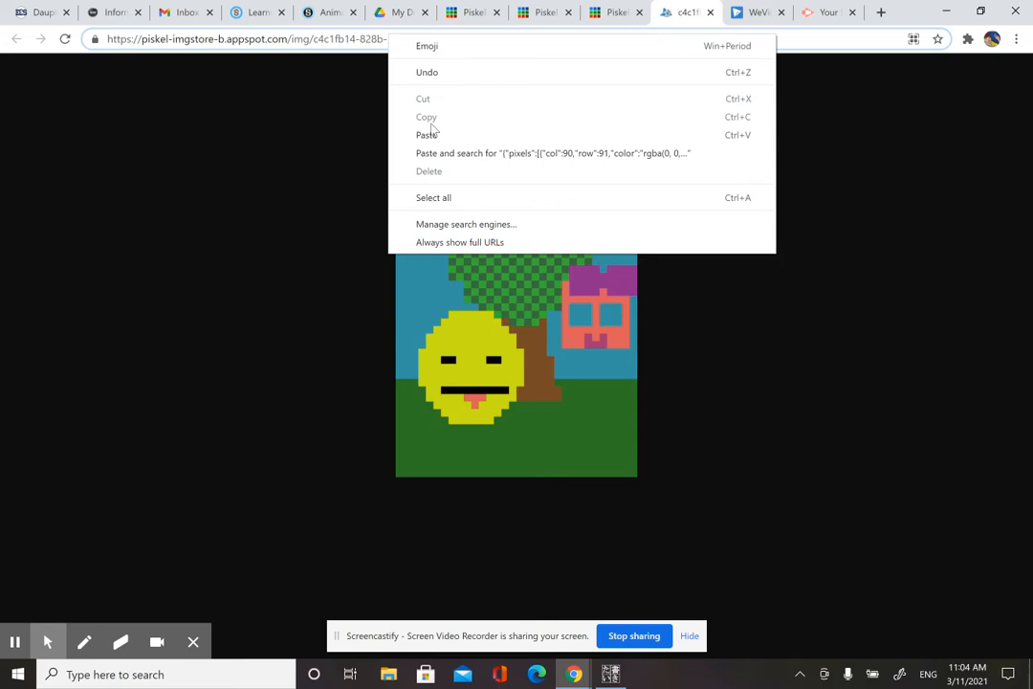
click(324, 131)
click(505, 39)
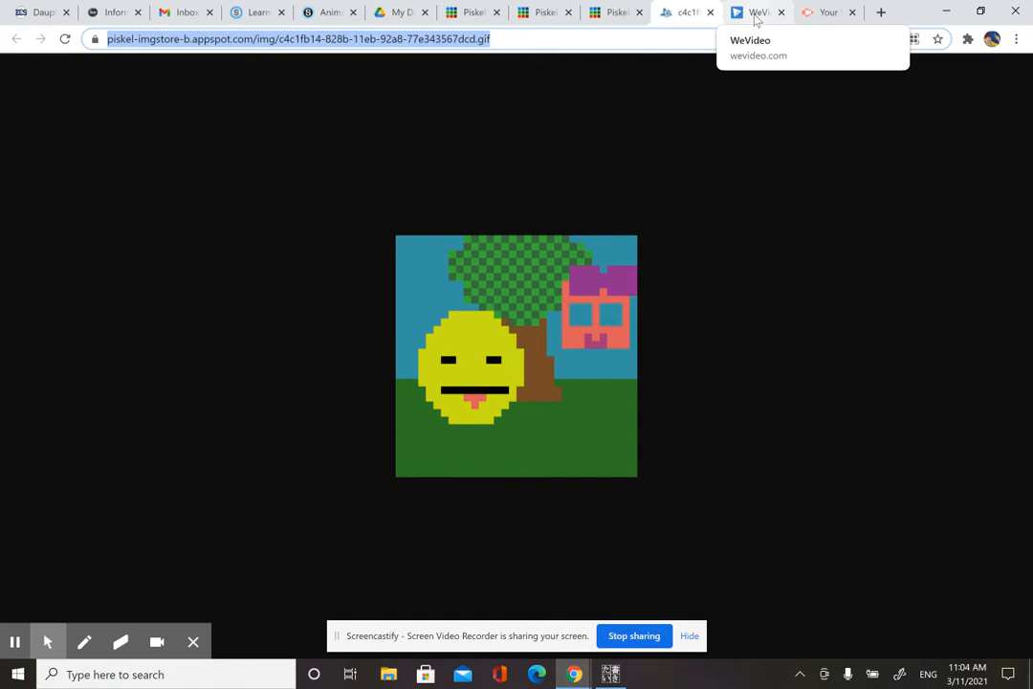
- Return to the Piskel editor, download the sprite as an animated GIF, and check the downloaded New Piskel.gif before closing it
click(622, 19)
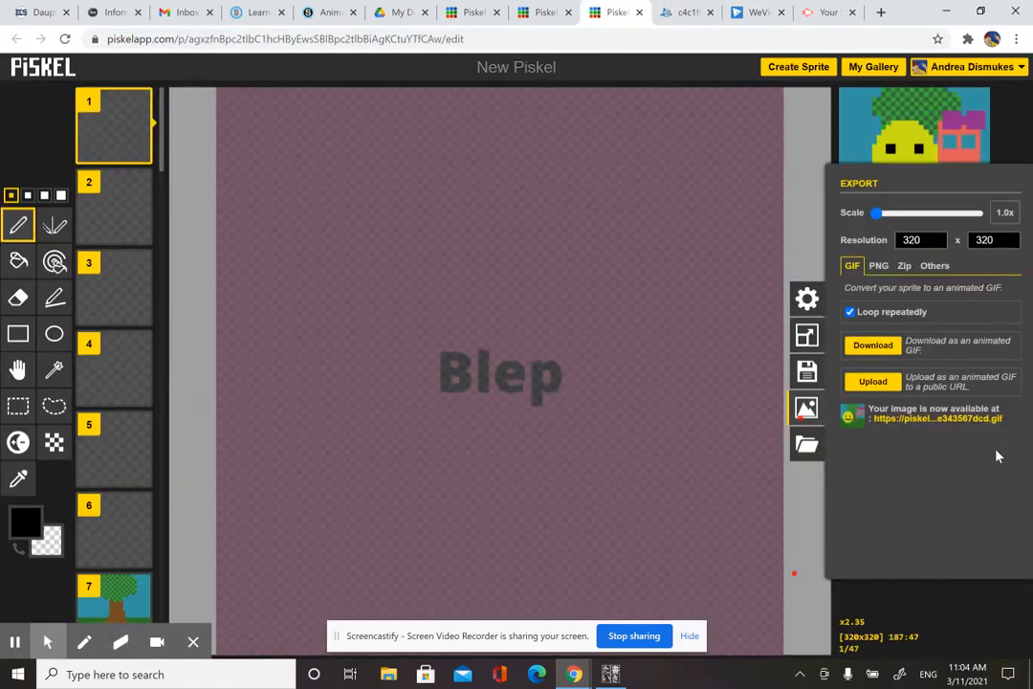
click(879, 350)
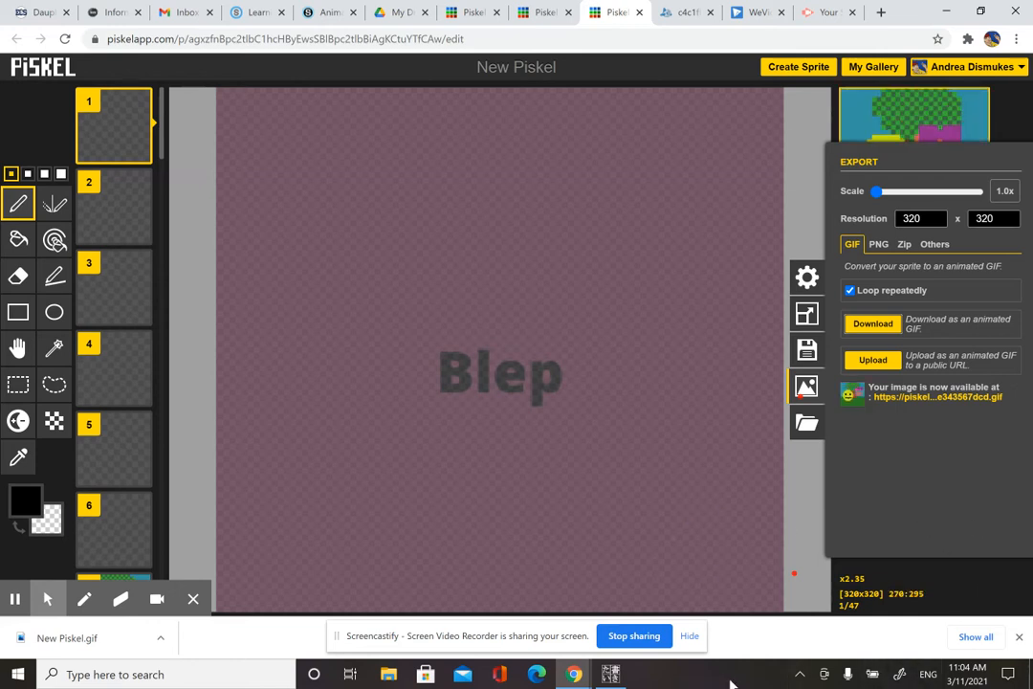
click(86, 639)
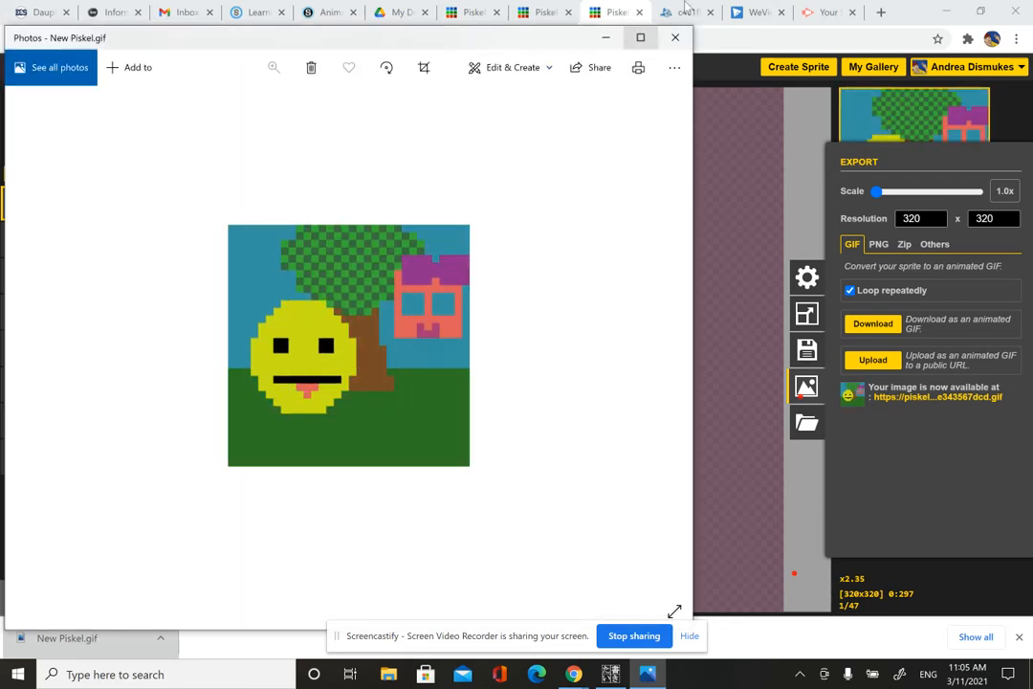
click(684, 40)
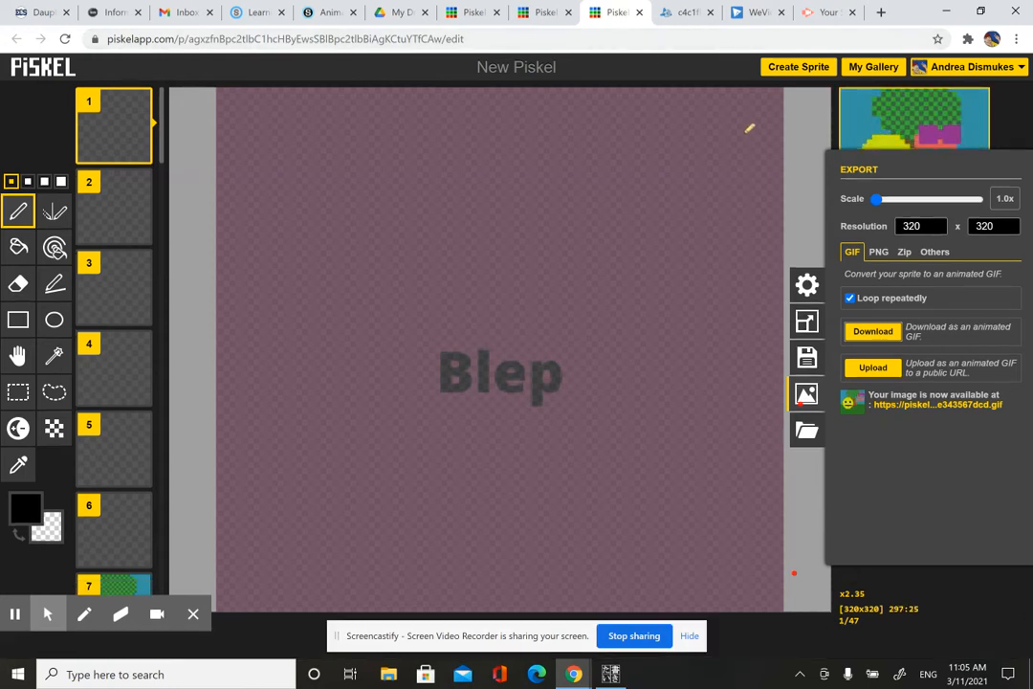
- Switch to WeVideo and start a new video project in the Square 1:1 format
click(757, 14)
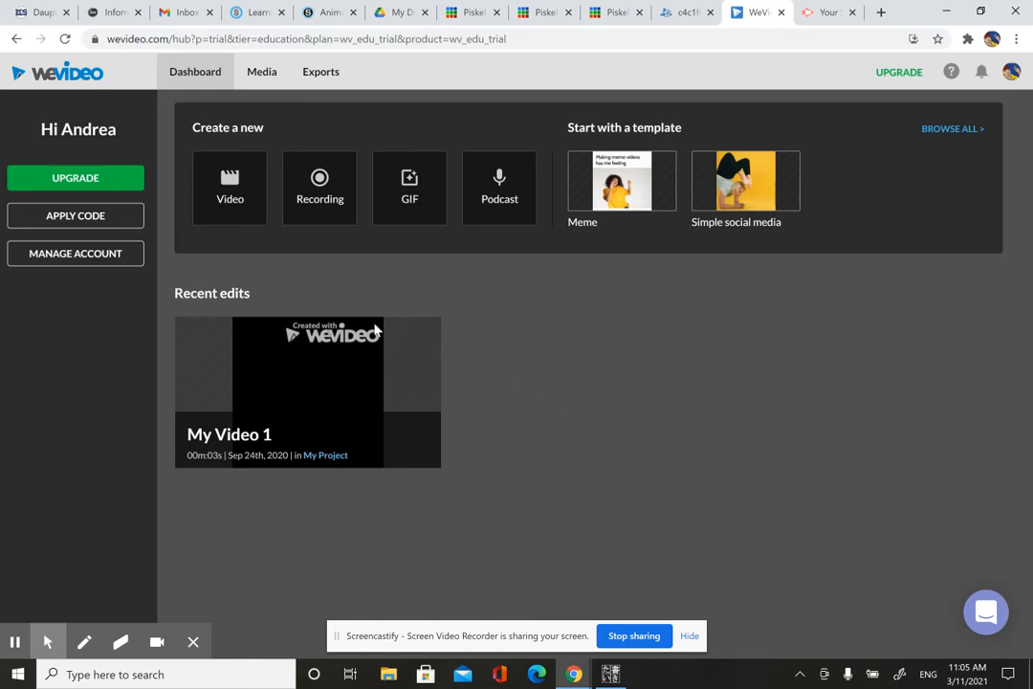
click(235, 197)
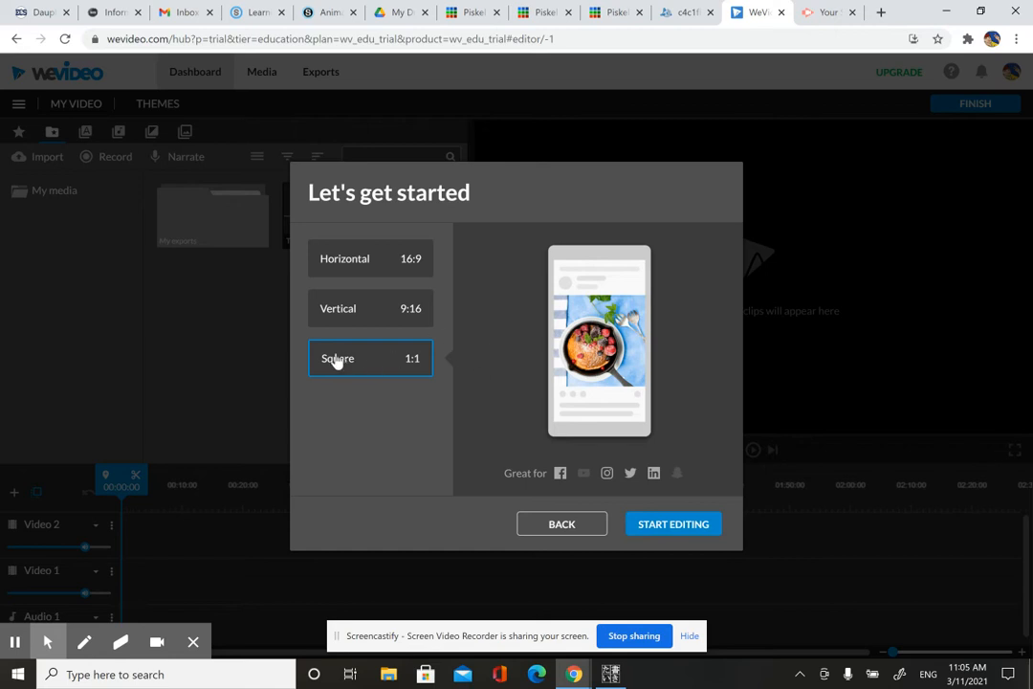
click(677, 525)
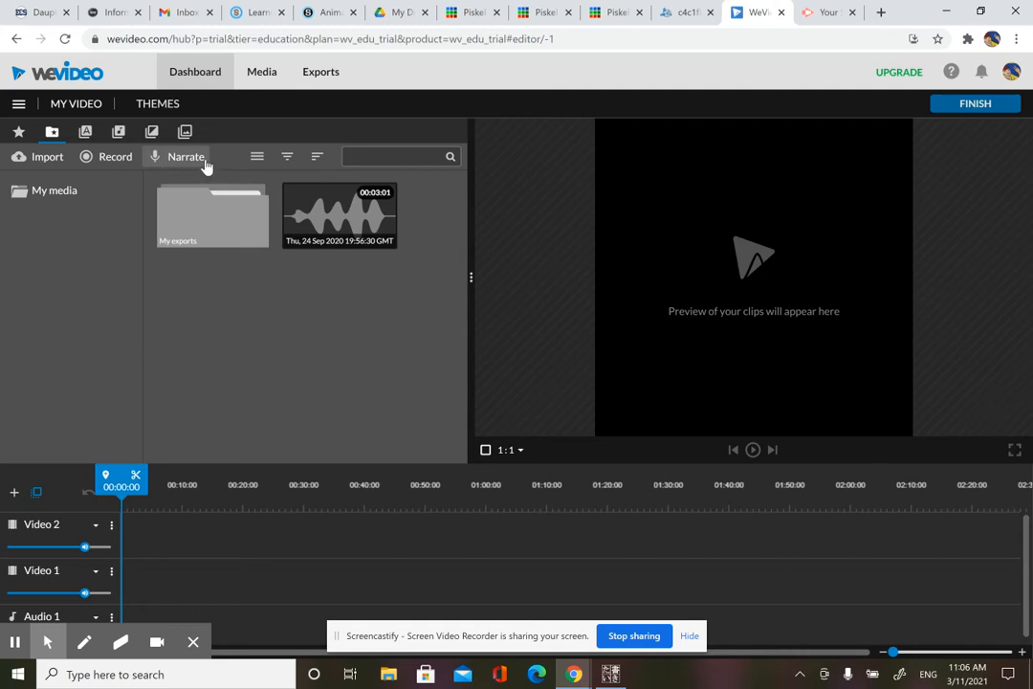
- Import the New Piskel GIF from the Downloads folder into the project's media
click(40, 160)
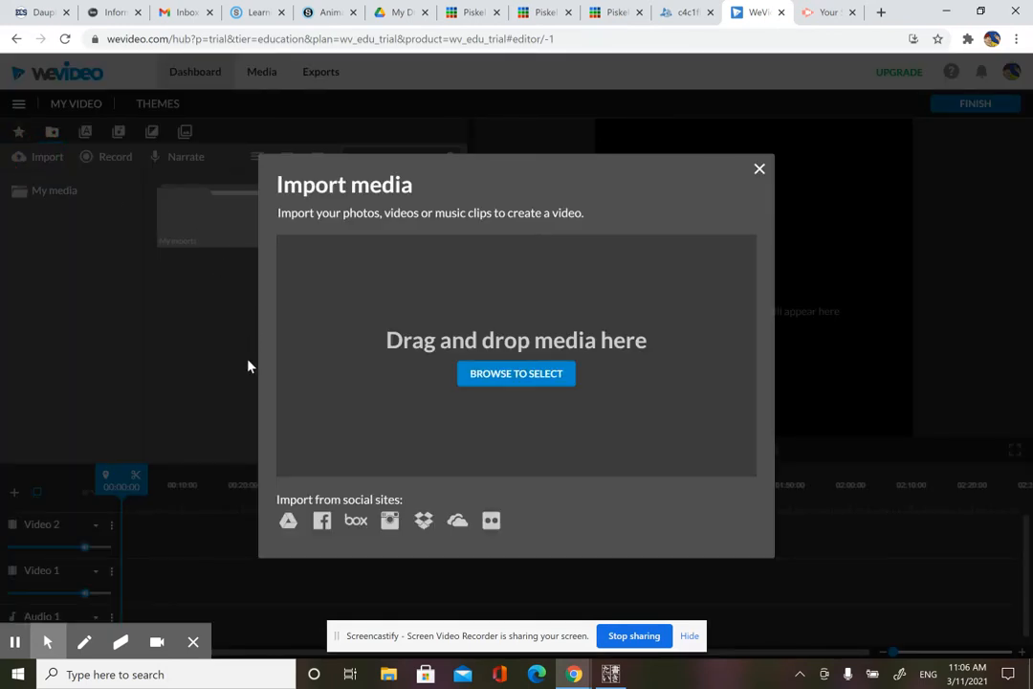
click(504, 380)
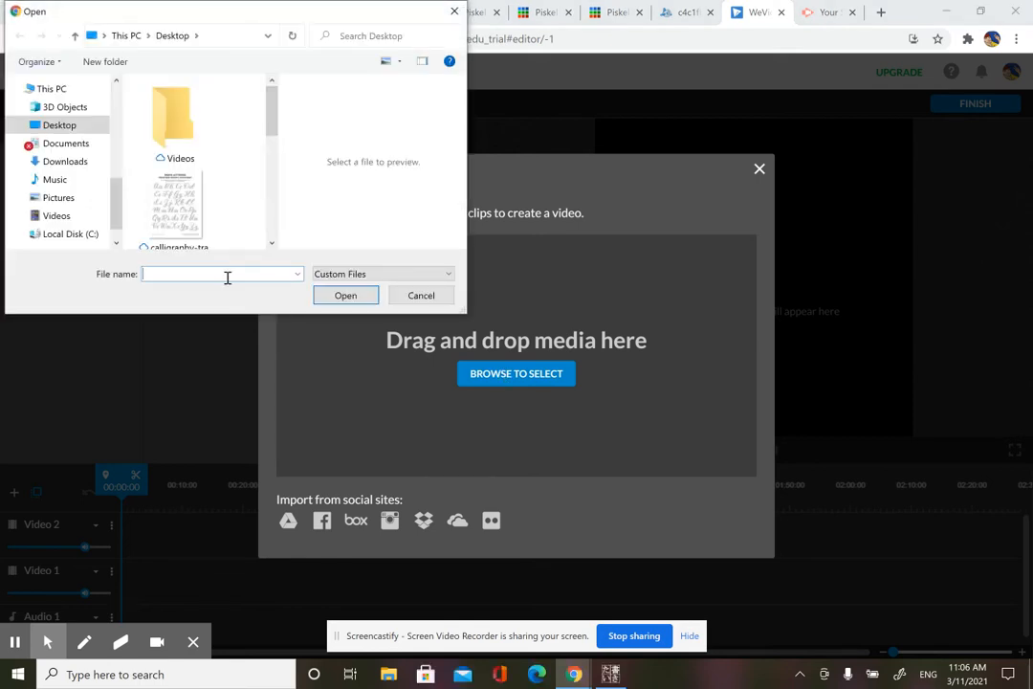
click(75, 165)
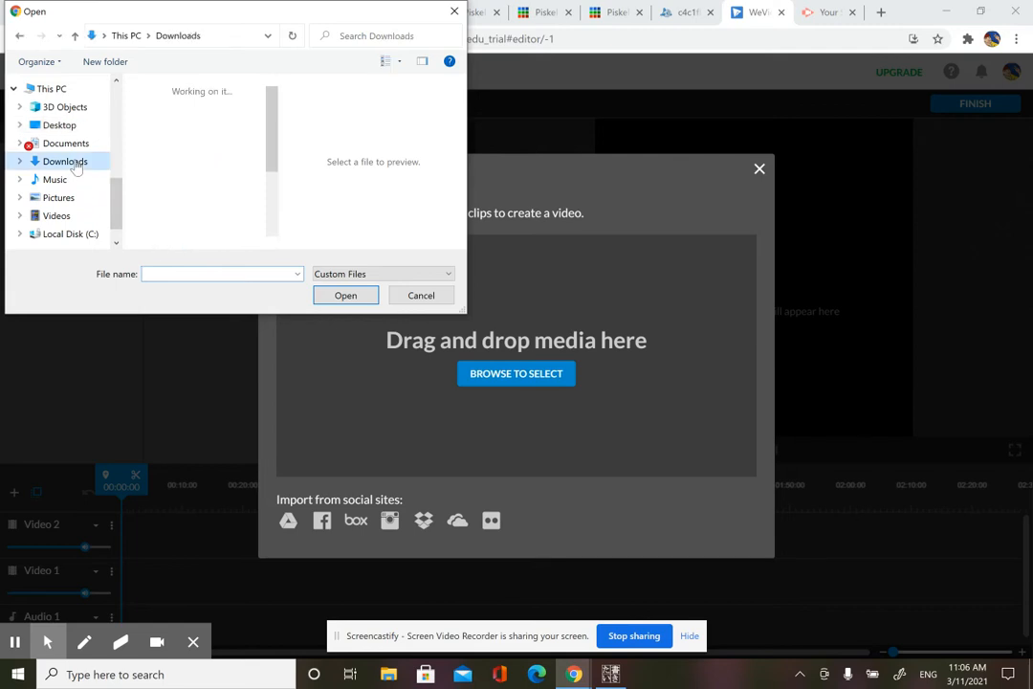
click(219, 114)
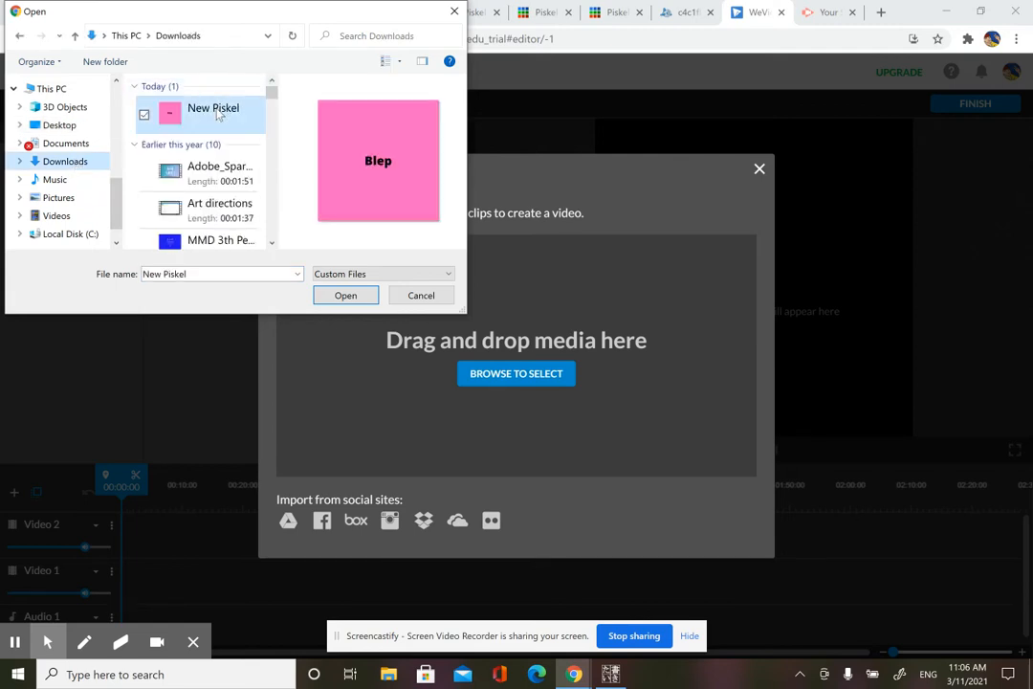
click(346, 296)
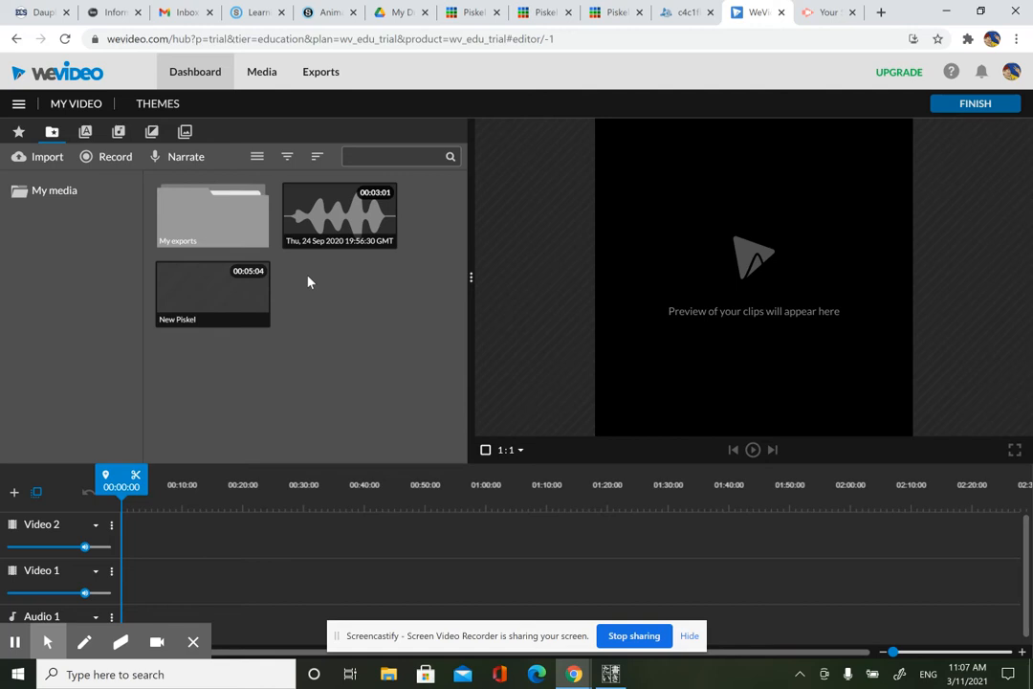
click(39, 160)
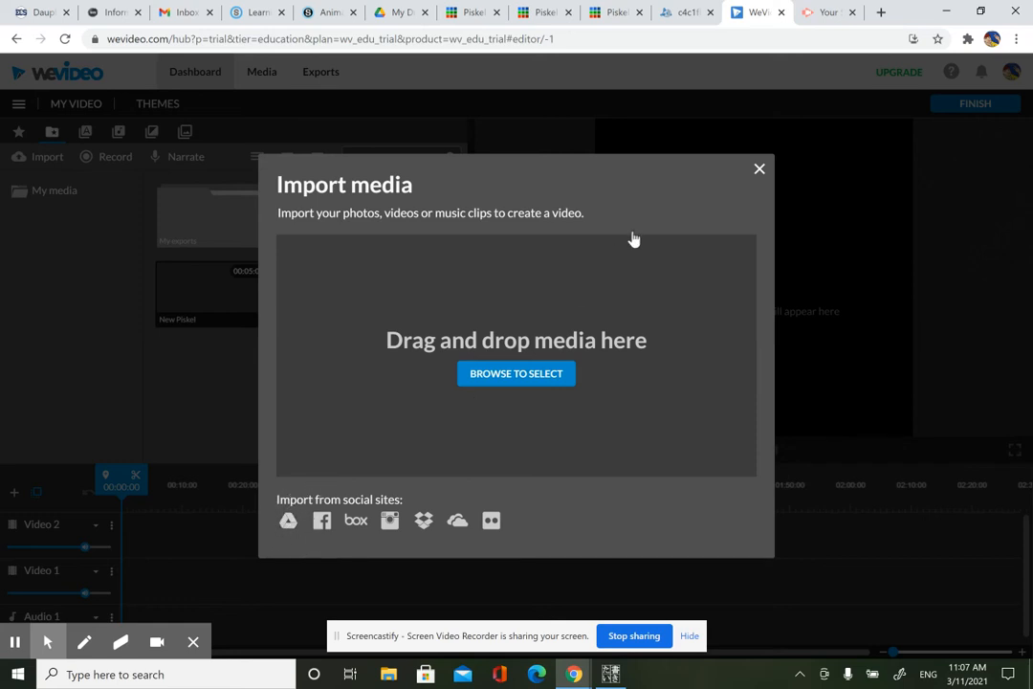
click(760, 171)
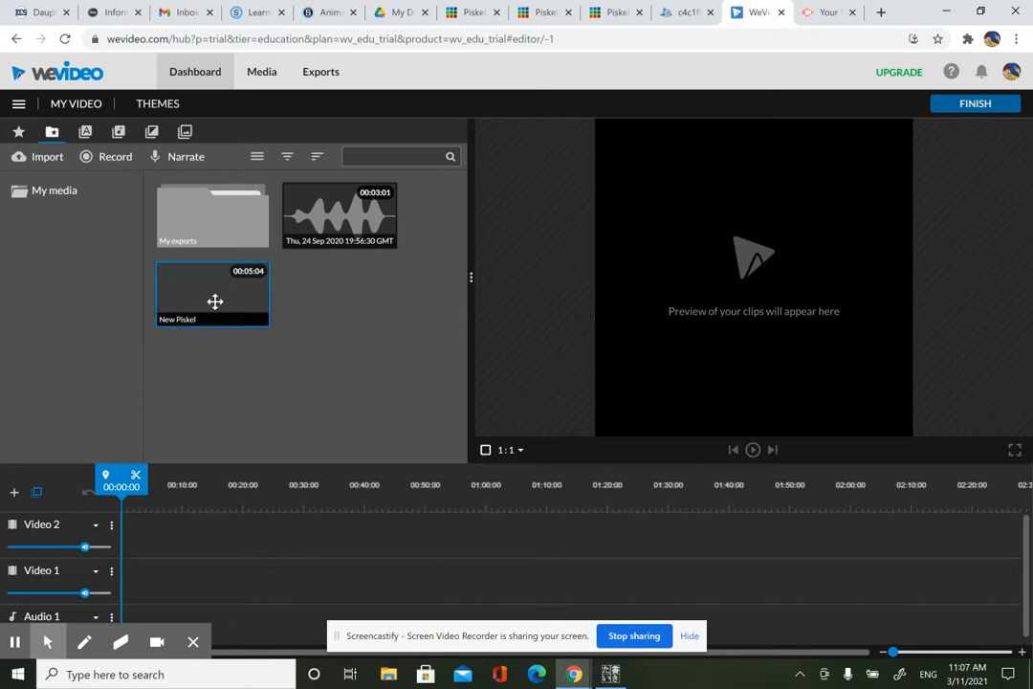
- Place the New Piskel clip at the start of the Video 1 track and play the preview
drag(216, 302, 141, 571)
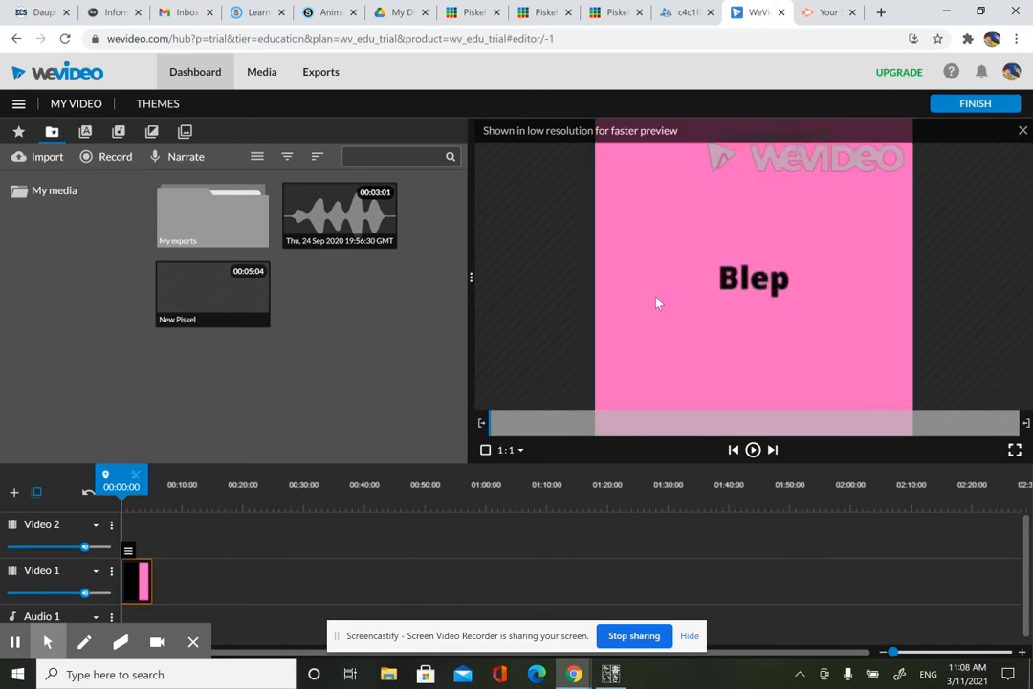
click(755, 451)
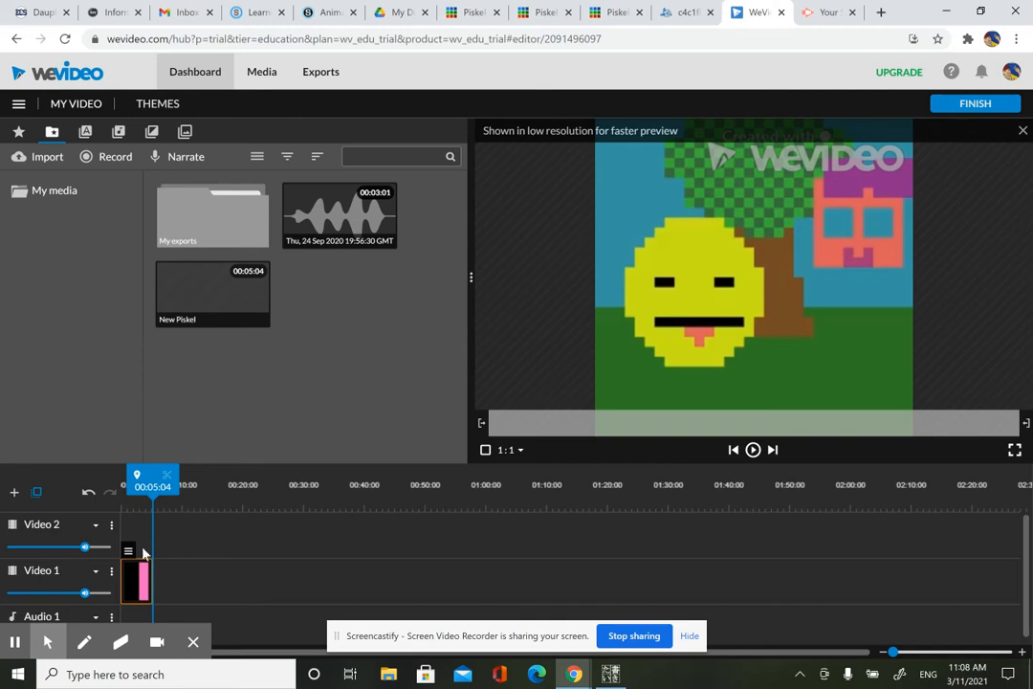
- Move the playhead back to the start of the timeline at 00:00:00
click(153, 486)
drag(153, 486, 116, 488)
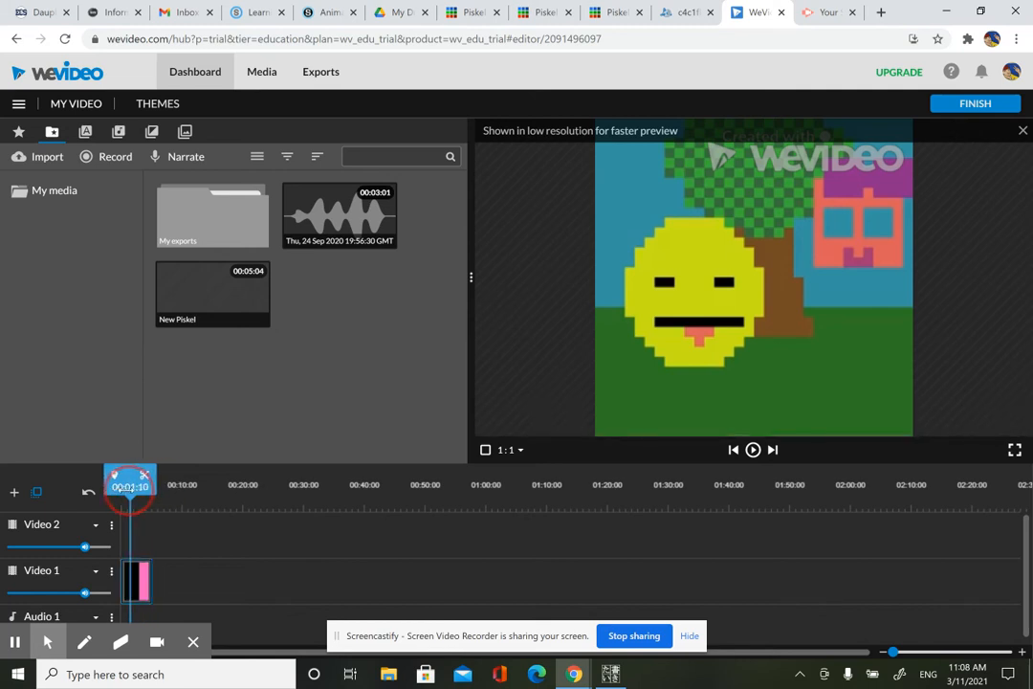
click(187, 457)
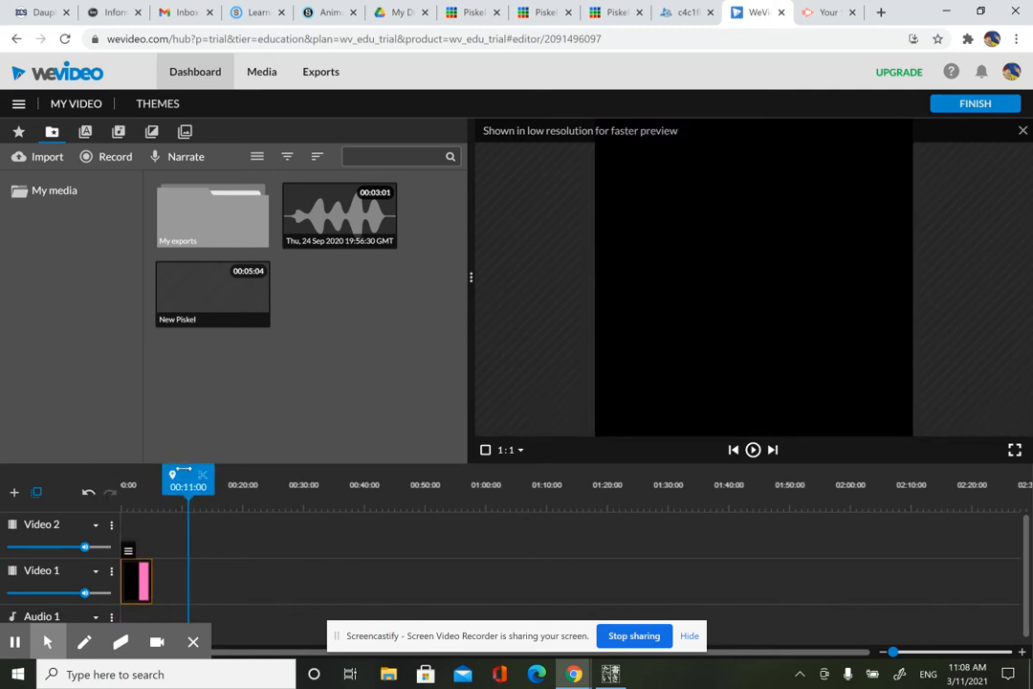
click(137, 581)
drag(188, 486, 122, 489)
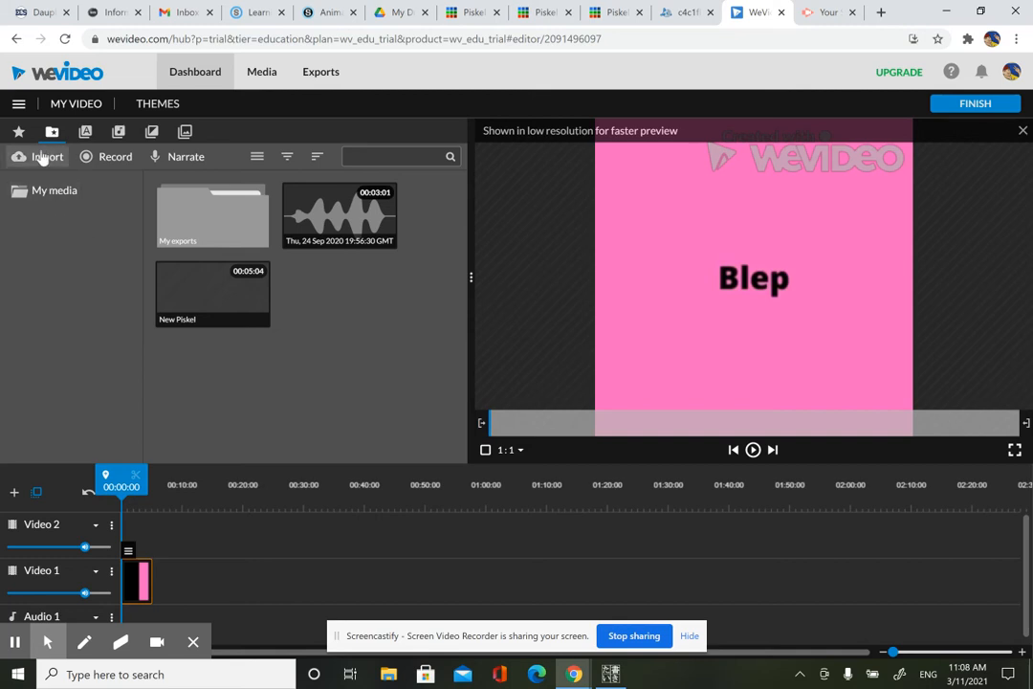
- Add the free music track Romantic Journey - Mega Music to the start of the Audio 1 track
click(118, 133)
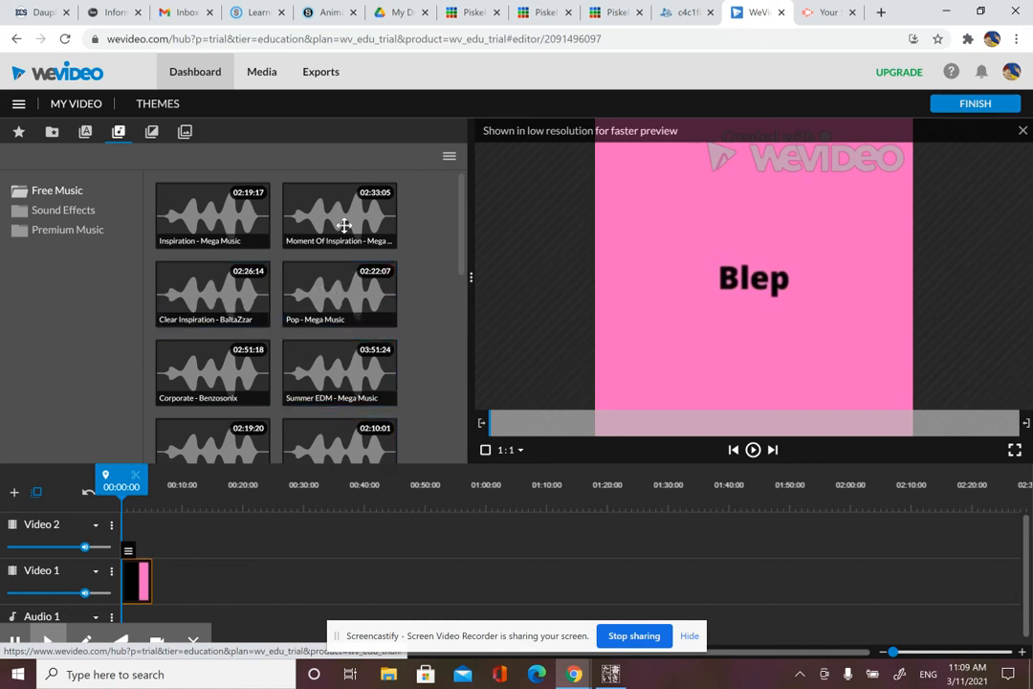
scroll(319, 364, down, 1)
scroll(318, 364, down, 3)
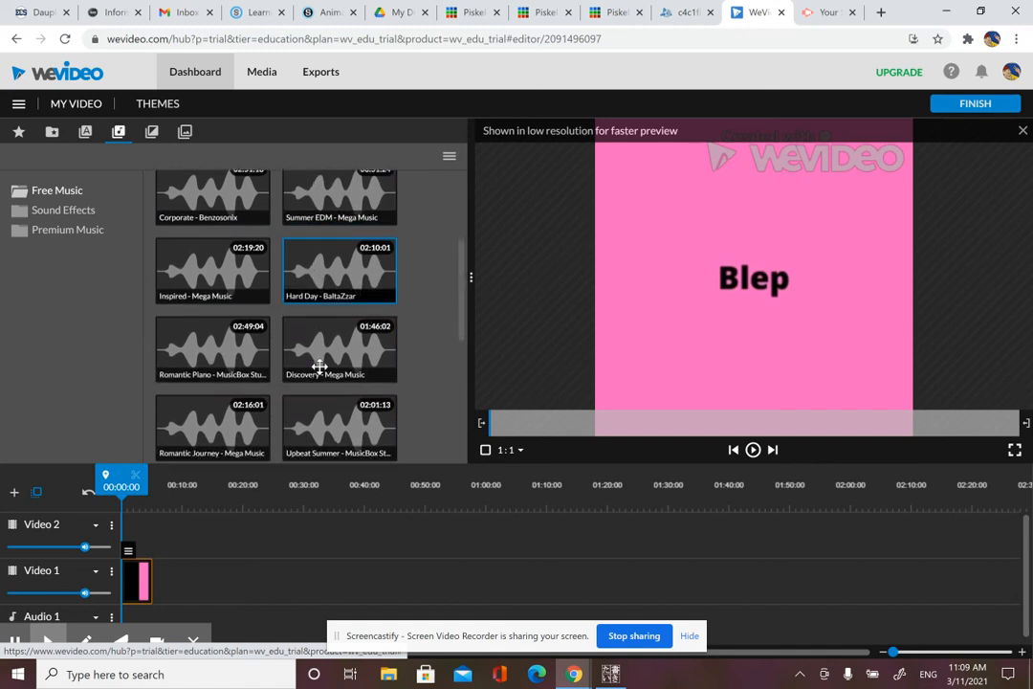
scroll(318, 364, down, 1)
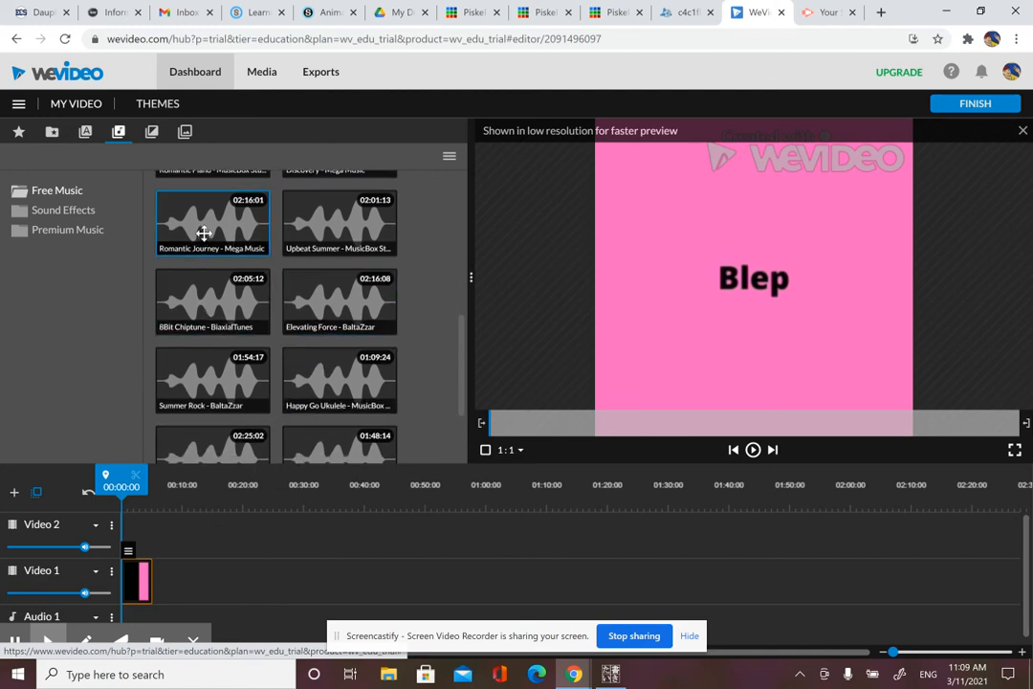
drag(203, 233, 137, 617)
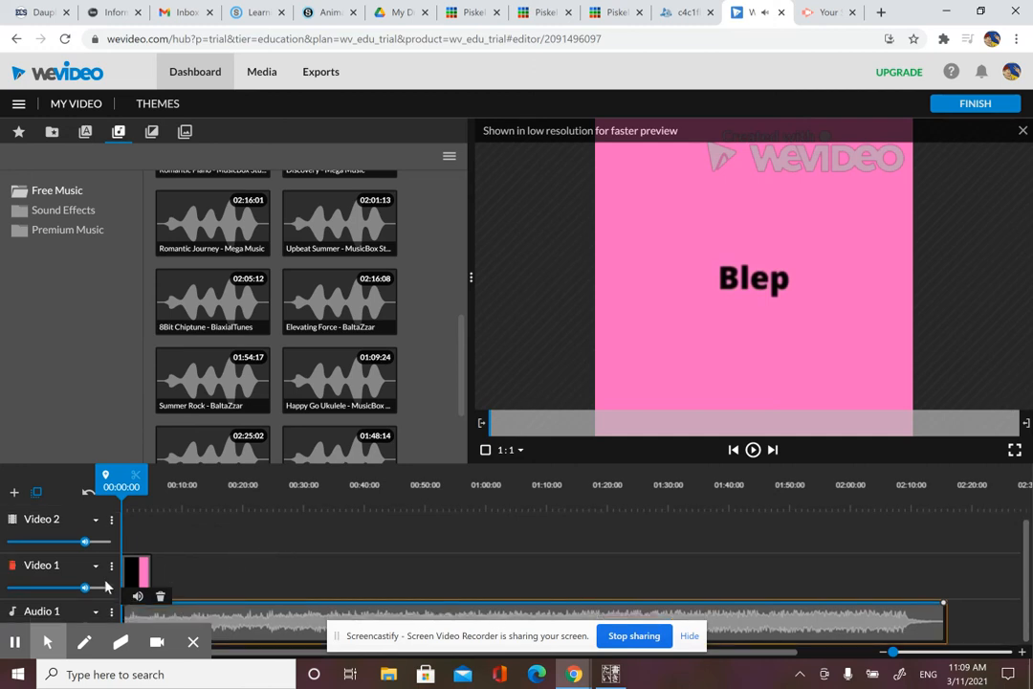
click(45, 639)
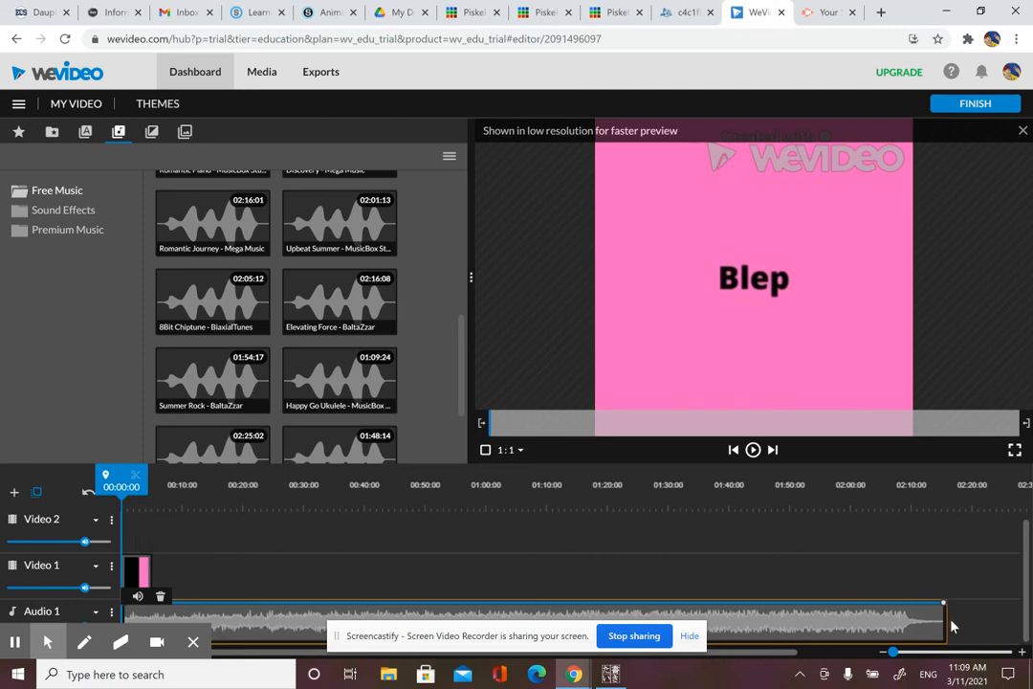
- Trim the music on Audio 1 to end together with the Video 1 clip and play the result
drag(943, 620, 151, 630)
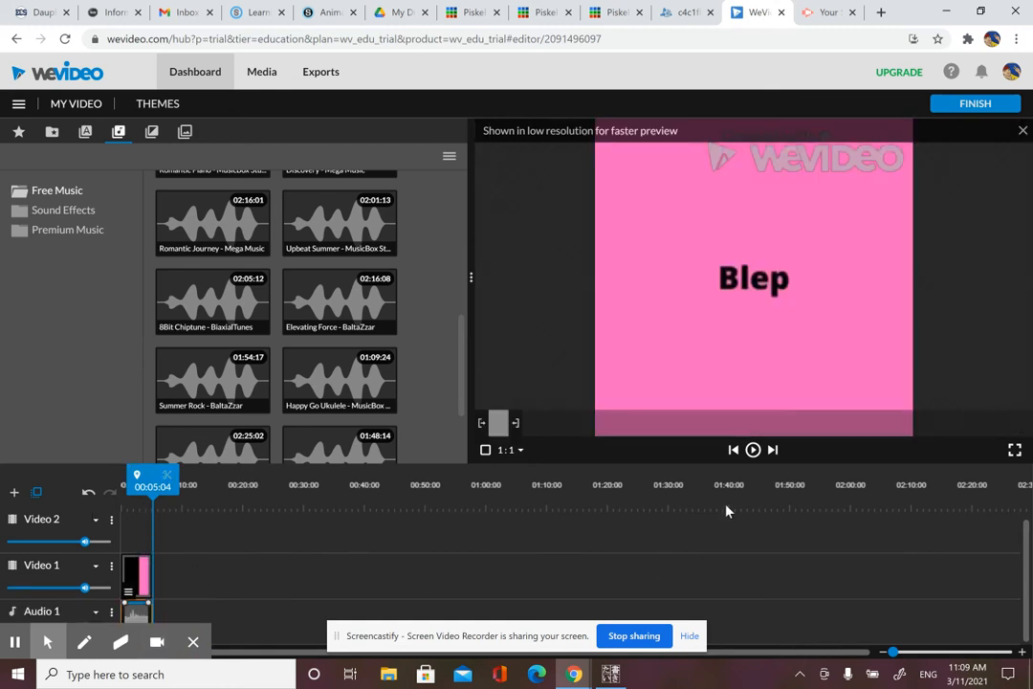
click(753, 454)
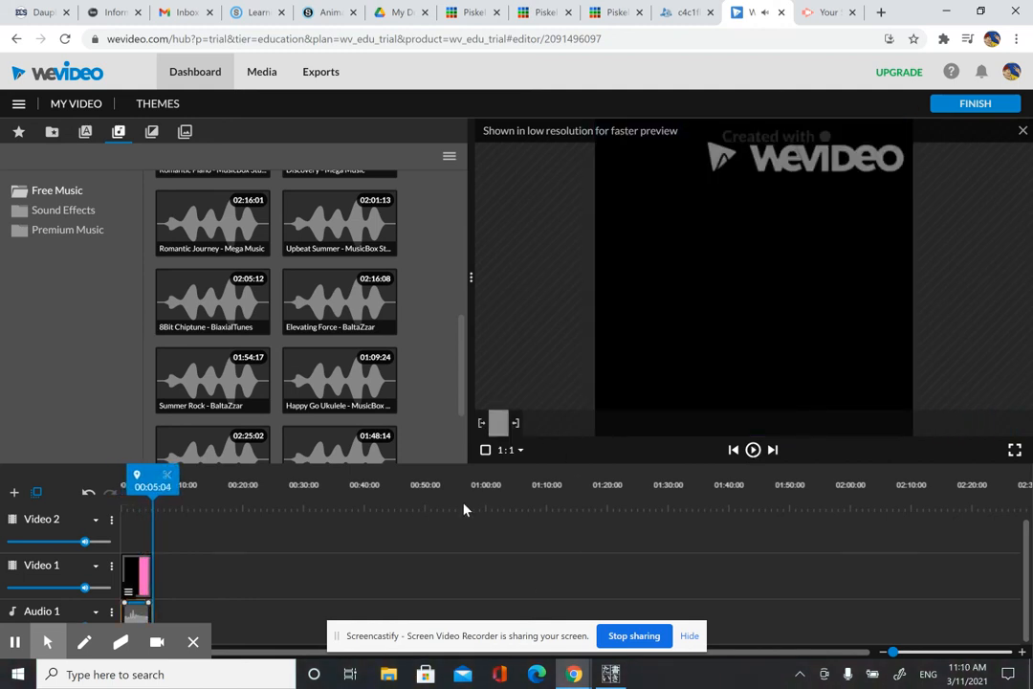
- Browse the Nature sound effects in the audio library
click(52, 212)
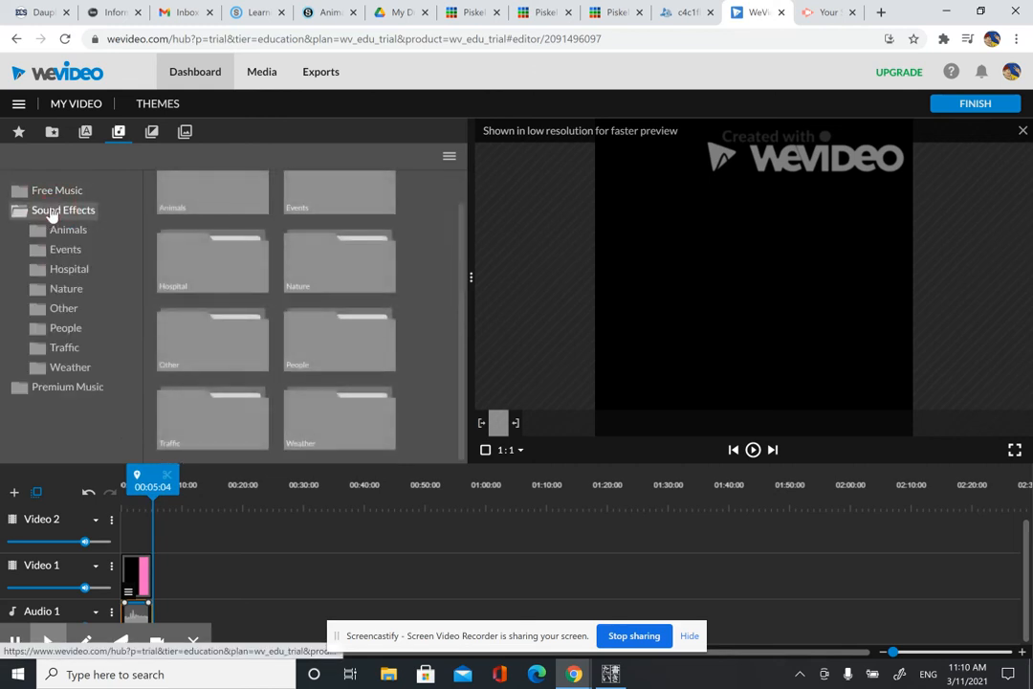
click(325, 278)
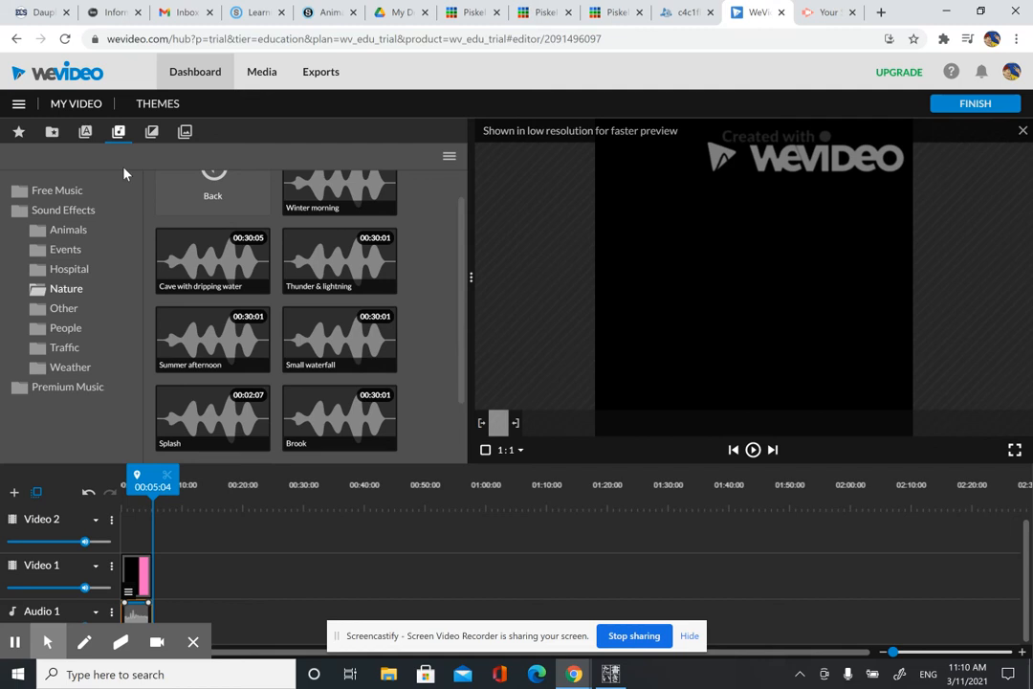
click(47, 641)
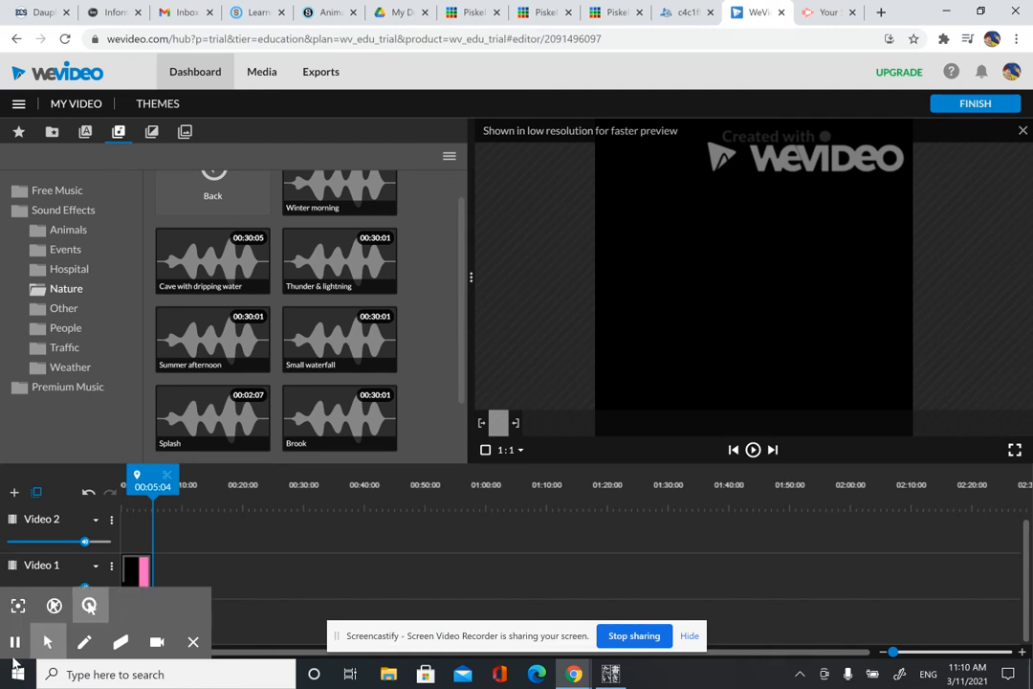